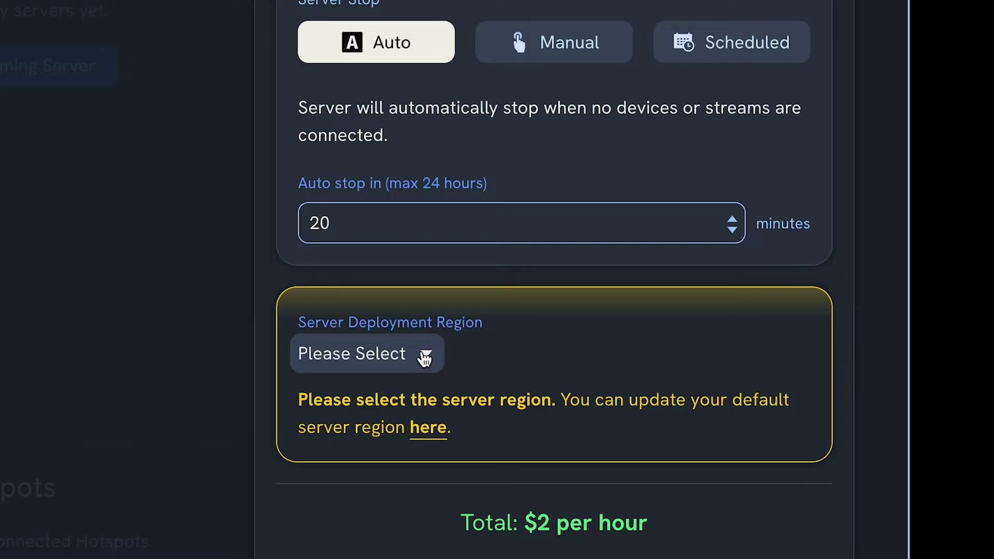
- View the server deployment regions, then go to Core sign-up to see the Hyperion and Helios plans
{"action": "left_click", "coordinate": [425, 356]}
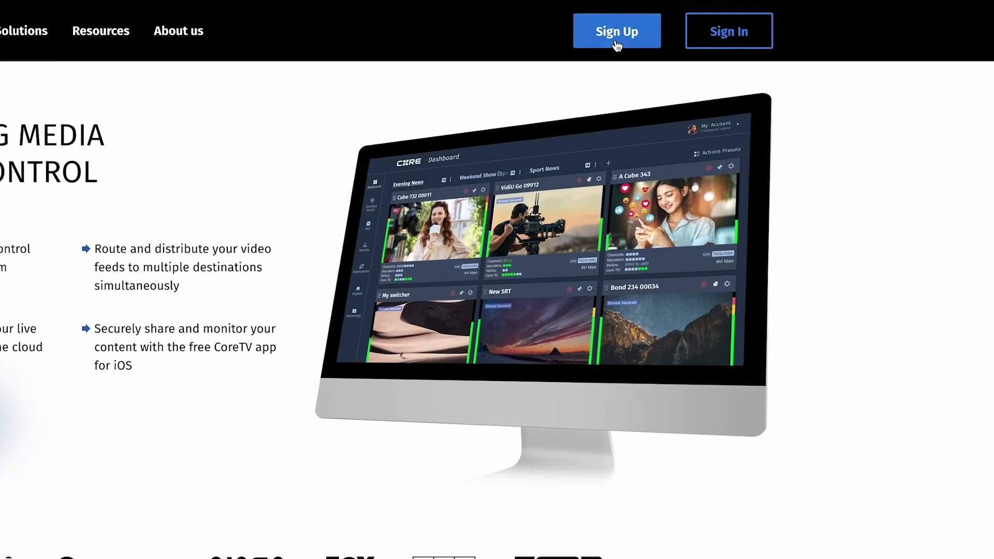
{"action": "left_click", "coordinate": [700, 23]}
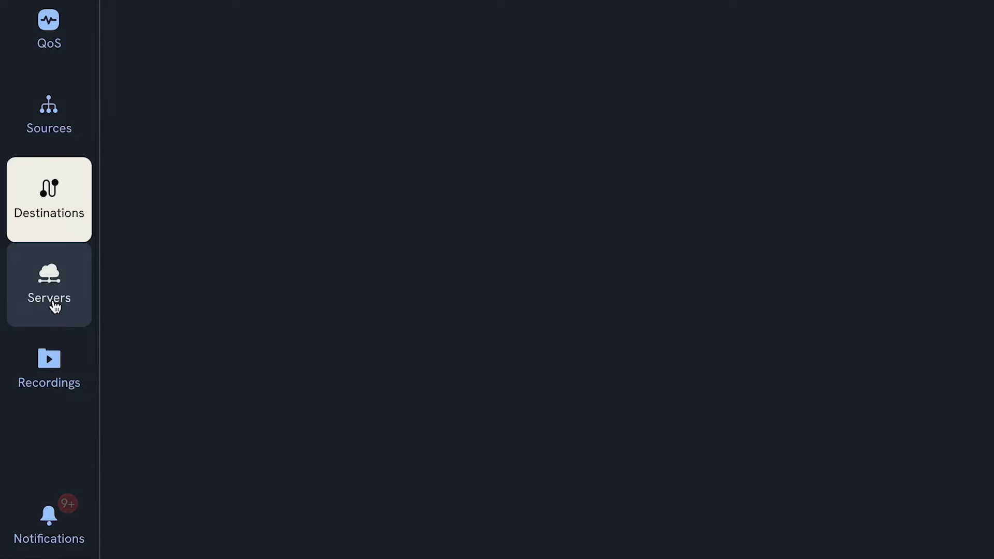
- Start a new streaming server named Teradek Tutorial, choose Hyperion, and advance past General and Input settings
{"action": "left_click", "coordinate": [54, 307]}
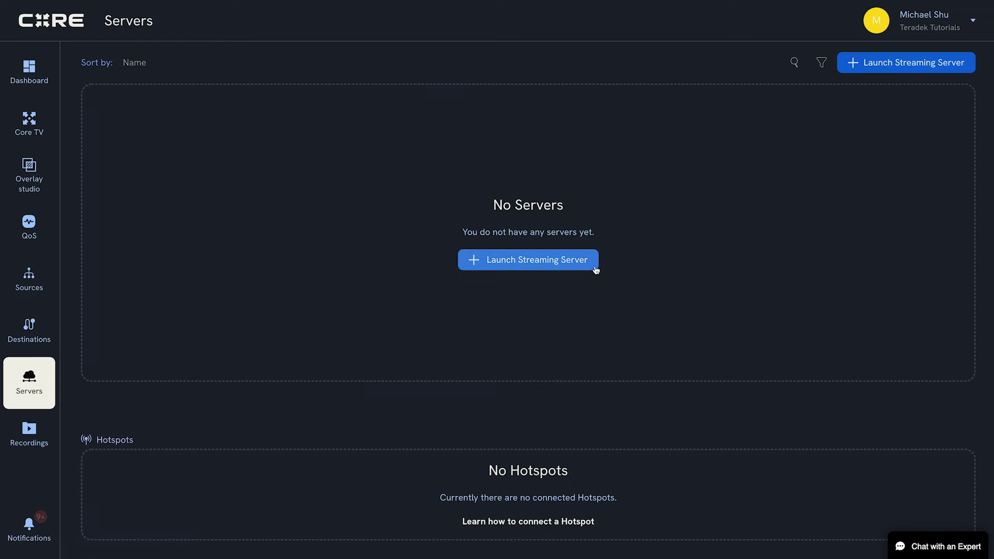
{"action": "left_click", "coordinate": [595, 269]}
{"action": "left_click", "coordinate": [494, 362]}
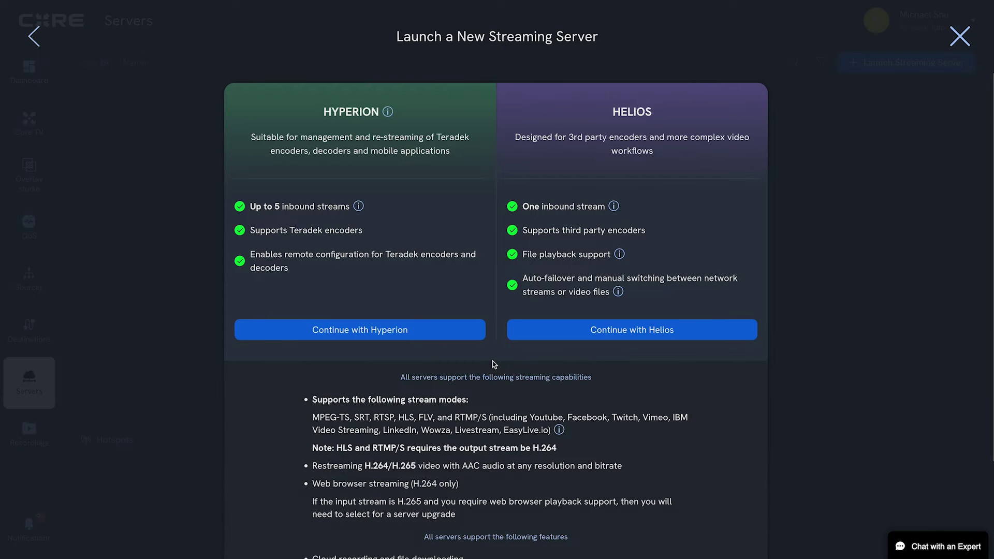
{"action": "left_click", "coordinate": [465, 336]}
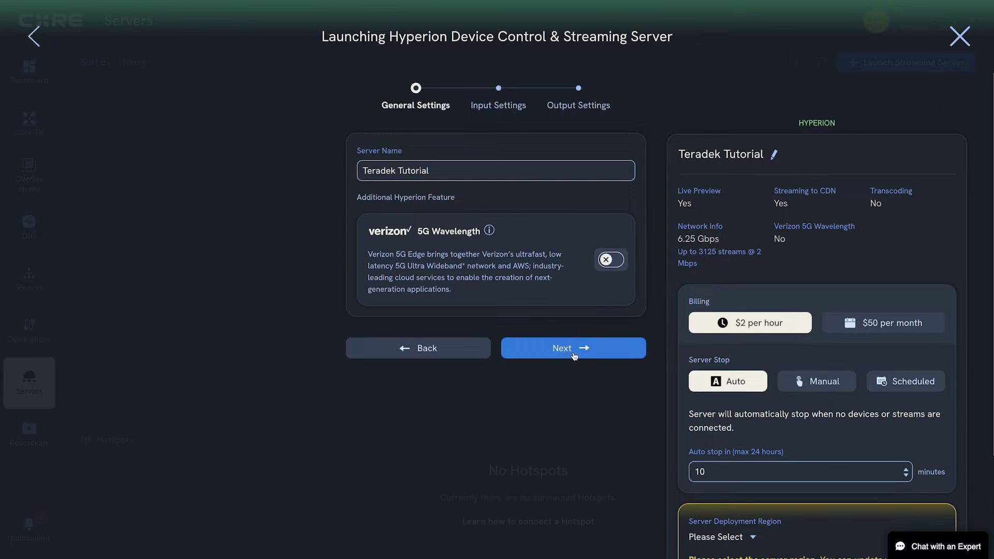
{"action": "left_click", "coordinate": [575, 356]}
{"action": "left_click", "coordinate": [613, 293]}
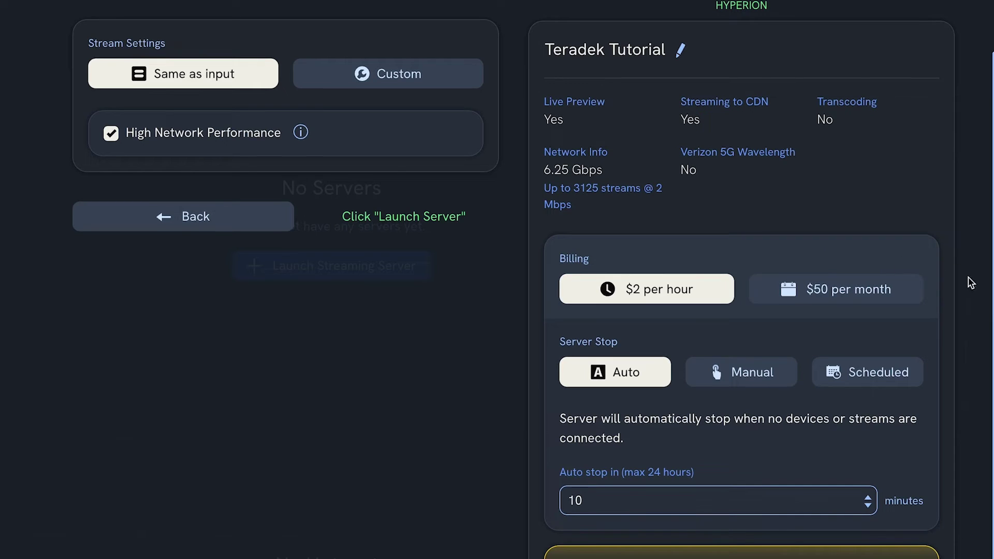
- Set a 20-minute auto stop, pick region US West (N. California 3), and launch the server
{"action": "key", "text": "BackSpace"}
{"action": "key", "text": "BackSpace"}
{"action": "type", "text": "20"}
{"action": "scroll", "coordinate": [739, 461], "scroll_direction": "down", "scroll_amount": 5}
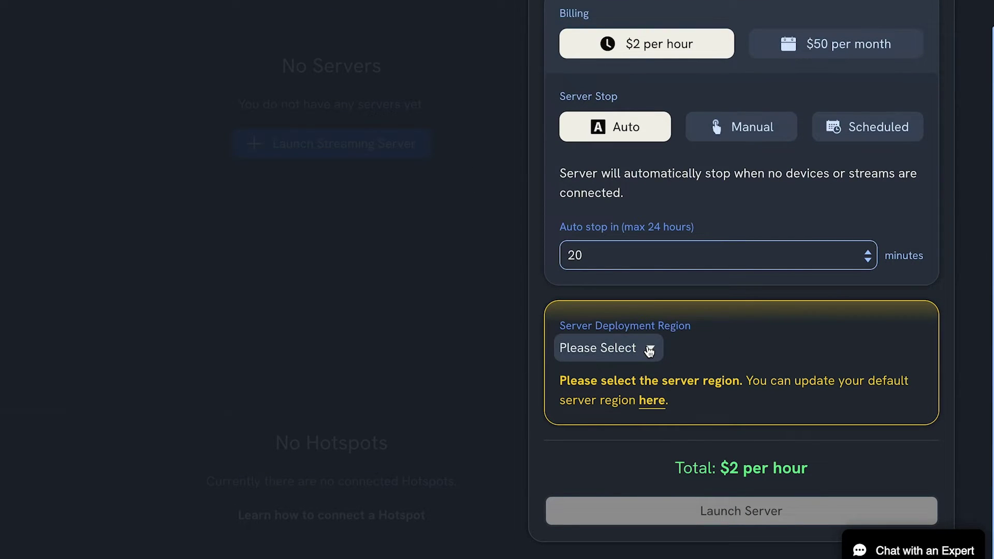
{"action": "left_click", "coordinate": [650, 350]}
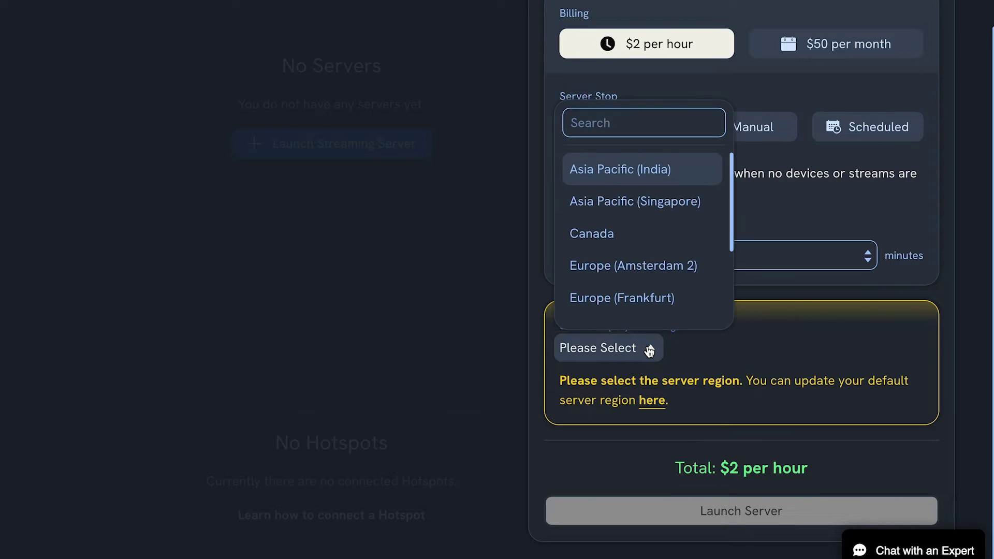
{"action": "scroll", "coordinate": [661, 296], "scroll_direction": "down", "scroll_amount": 3}
{"action": "left_click", "coordinate": [685, 307]}
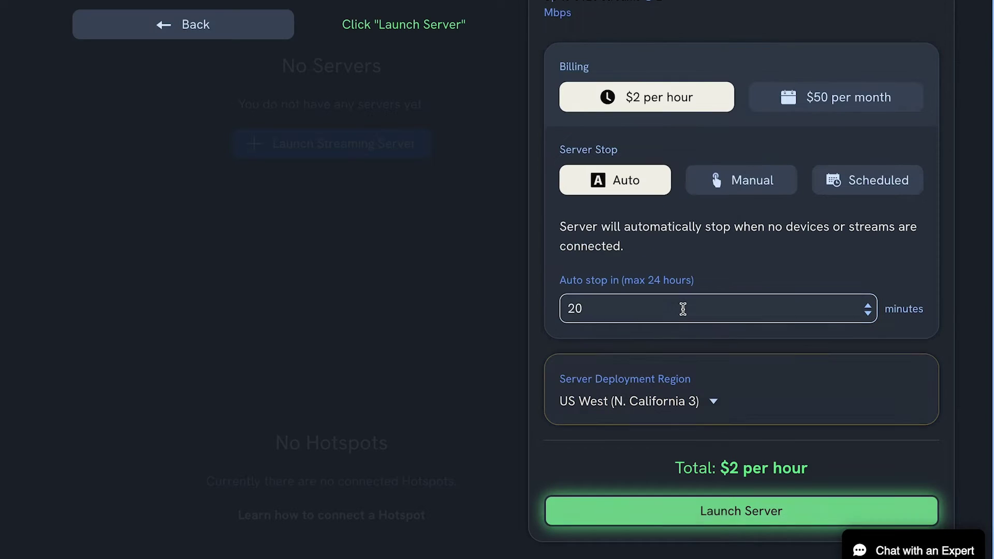
{"action": "left_click", "coordinate": [613, 524]}
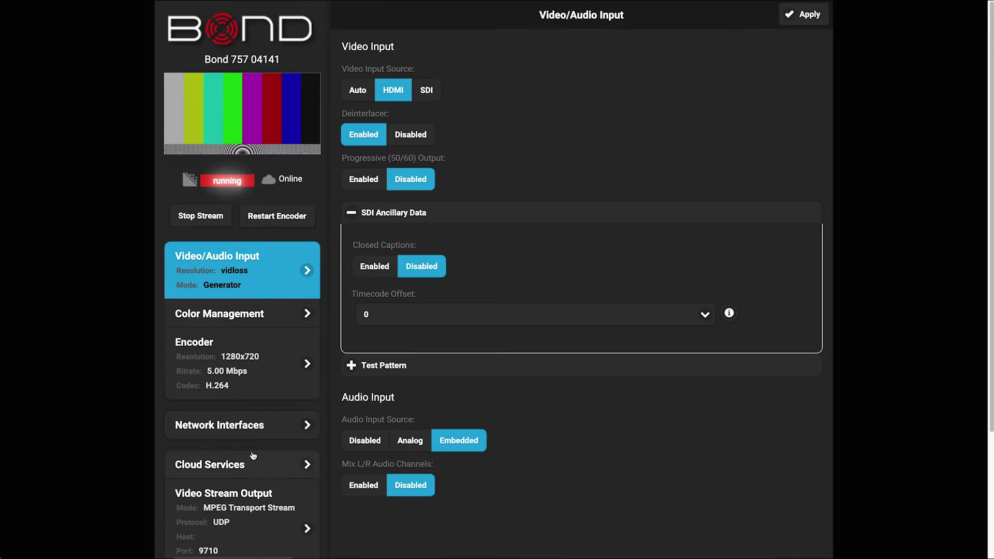
- Switch the Bond encoder's cloud service to Core, sign it in, and choose the Hyperion streaming engine
{"action": "scroll", "coordinate": [253, 456], "scroll_direction": "down", "scroll_amount": 3}
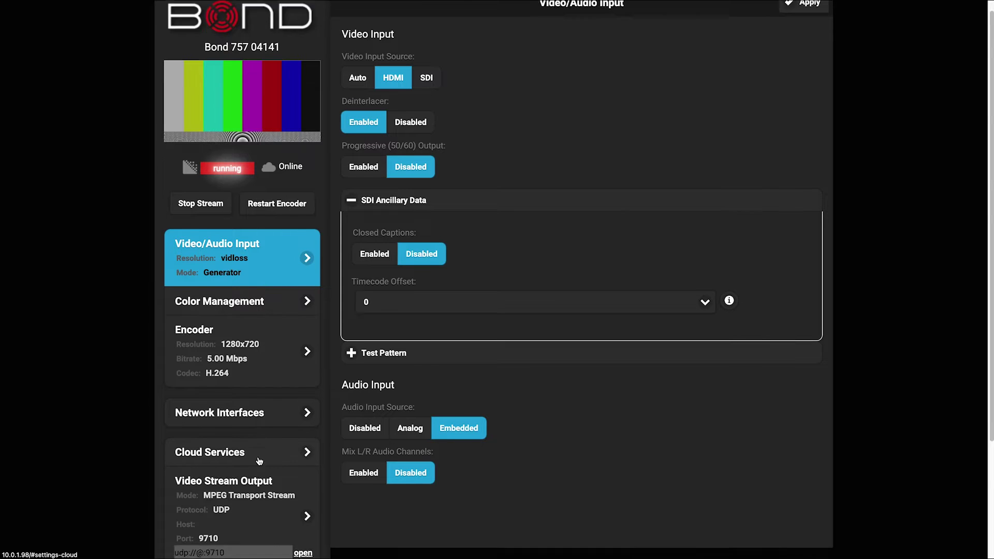
{"action": "left_click", "coordinate": [276, 322]}
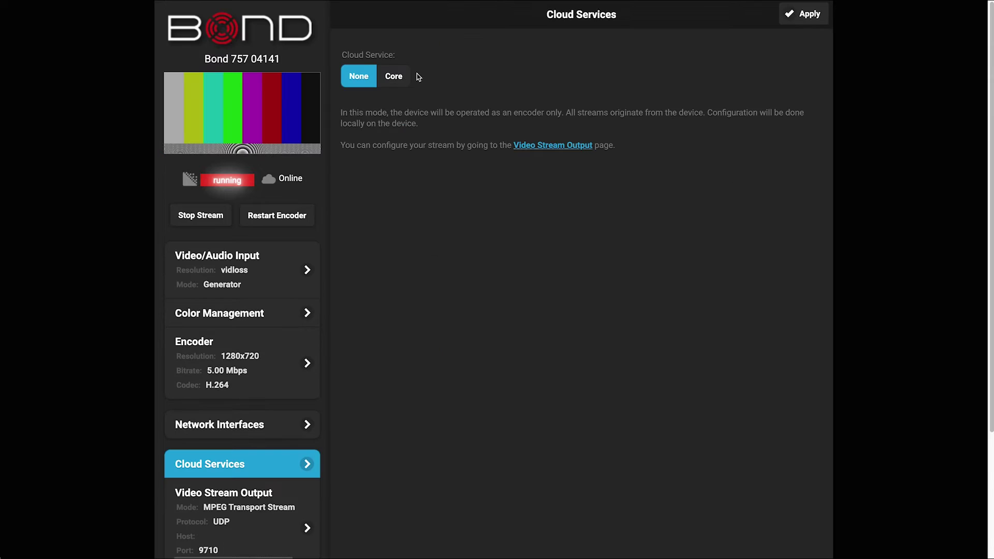
{"action": "left_click", "coordinate": [406, 78]}
{"action": "scroll", "coordinate": [782, 326], "scroll_direction": "down", "scroll_amount": 2}
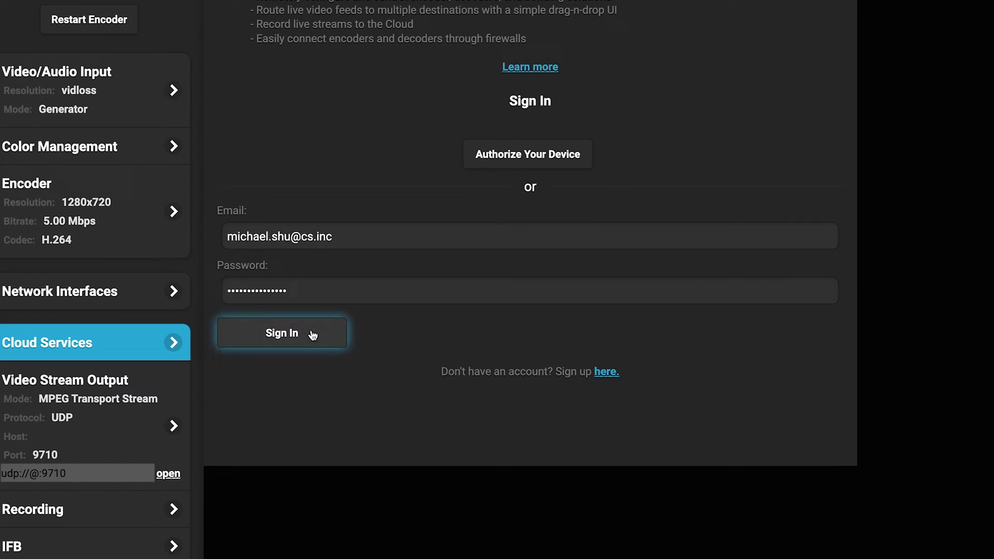
{"action": "left_click", "coordinate": [312, 334]}
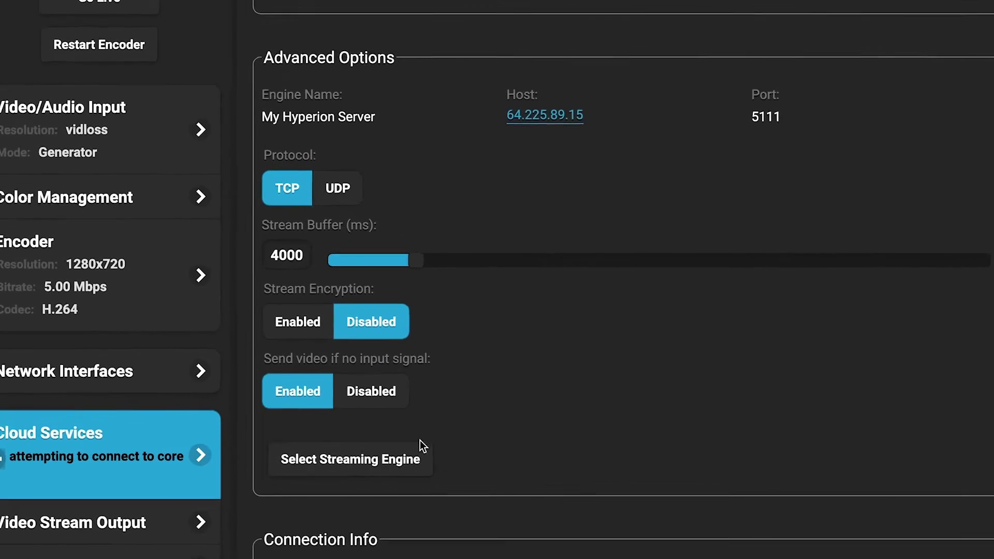
{"action": "left_click", "coordinate": [362, 455]}
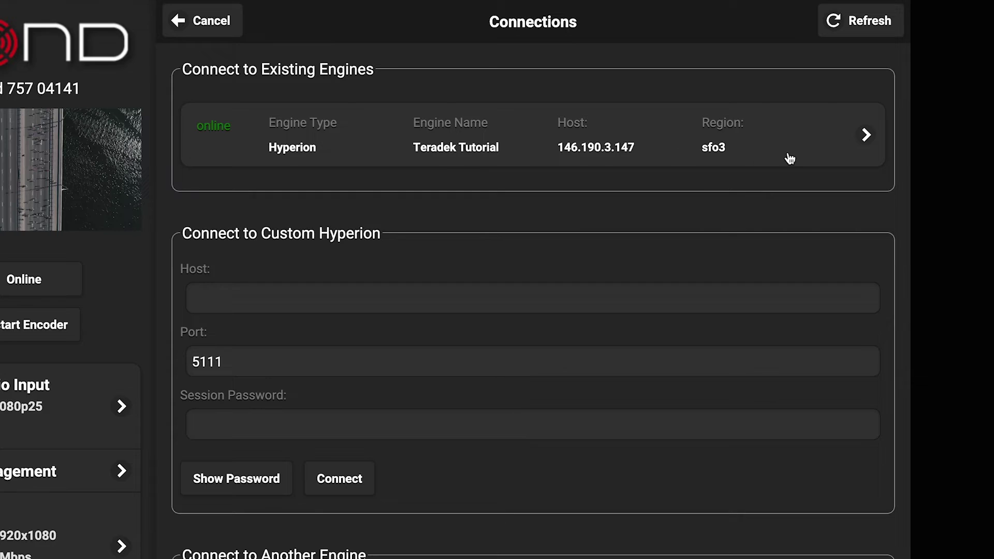
{"action": "left_click", "coordinate": [789, 158]}
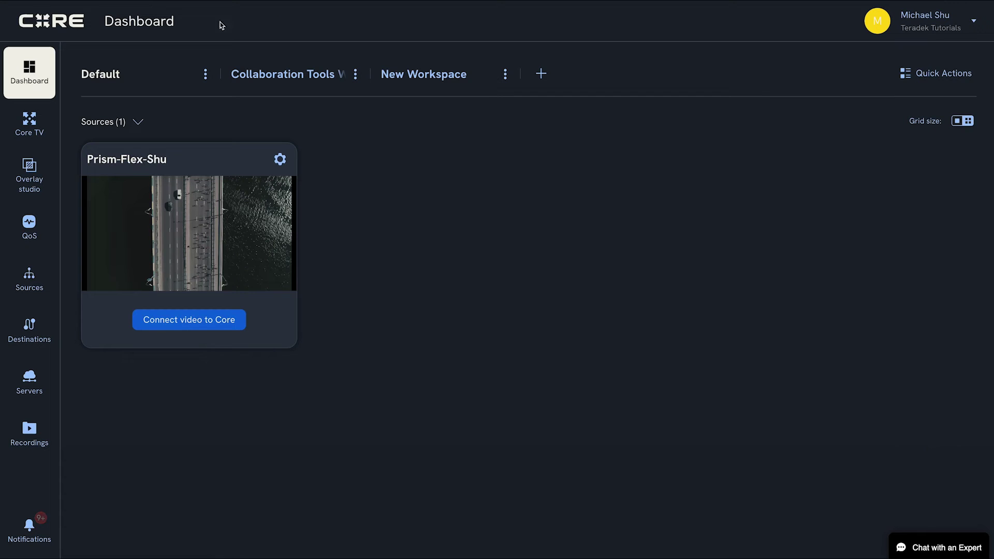
- Open the Prism-Flex-Shu source and list the servers available for its video connection
{"action": "left_click", "coordinate": [152, 162]}
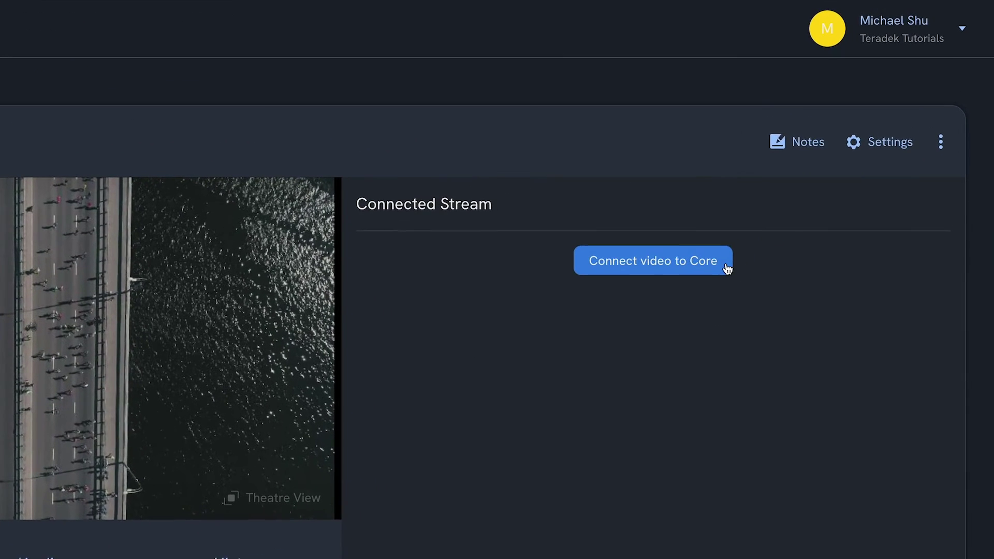
{"action": "left_click", "coordinate": [726, 266]}
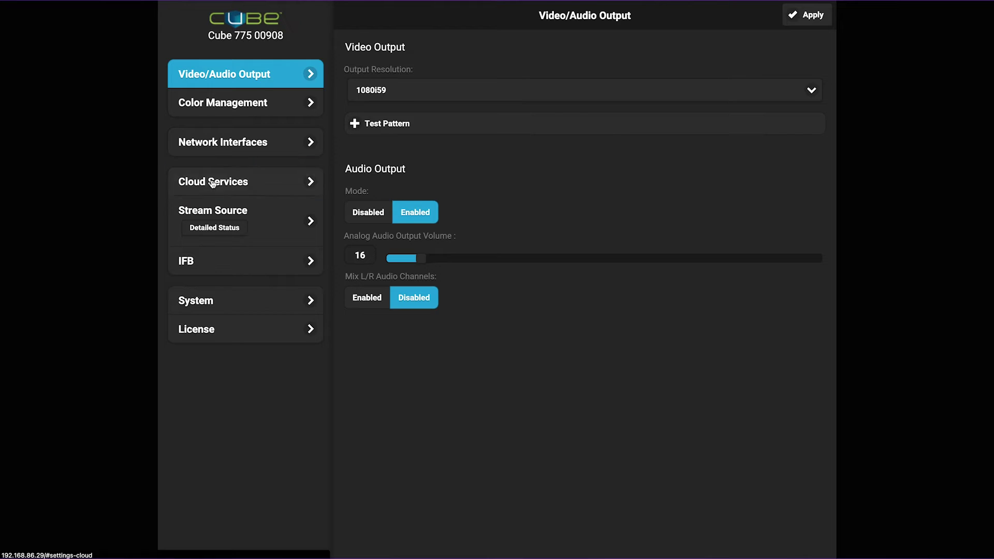
- In the Cube's Cloud Services settings, sign the decoder in to Core
{"action": "left_click", "coordinate": [213, 182]}
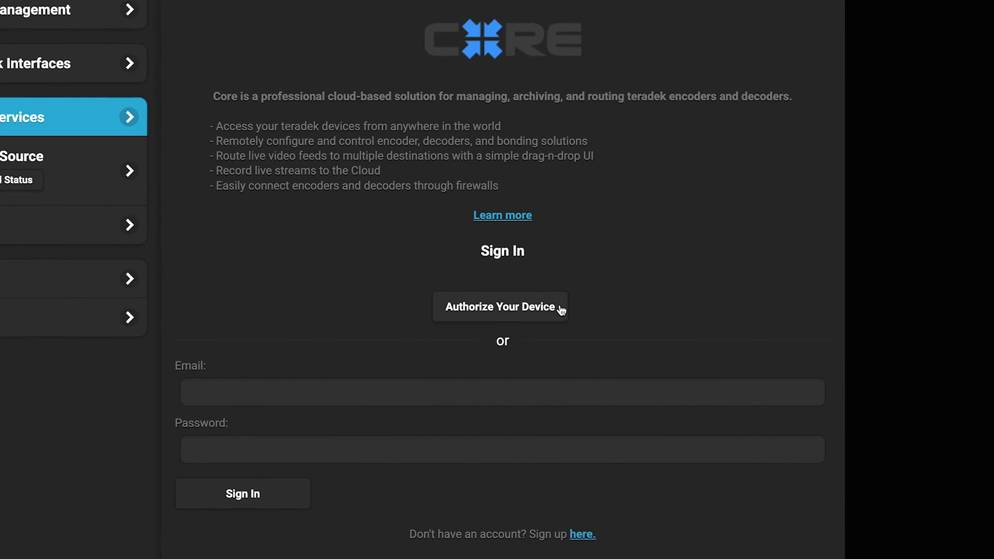
{"action": "left_click", "coordinate": [276, 507]}
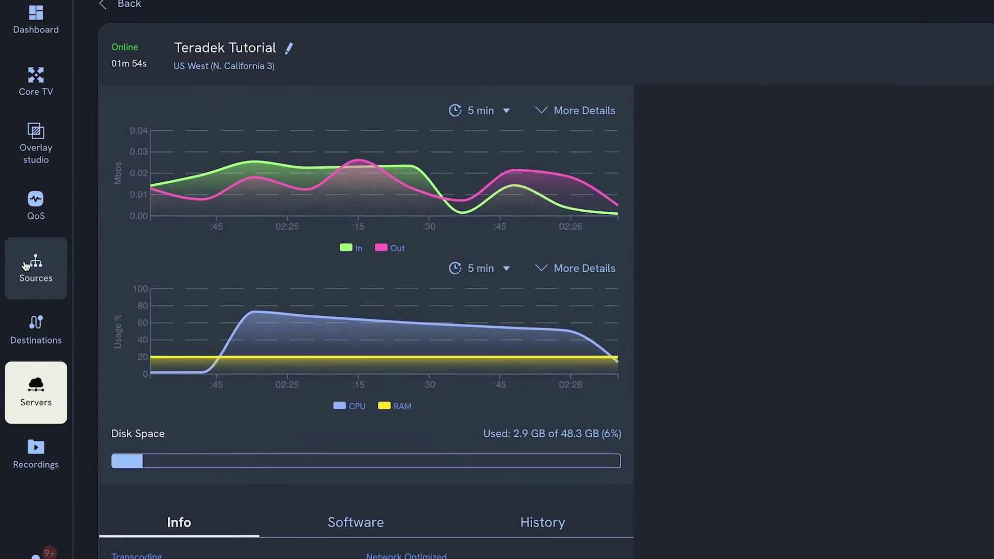
- From Sources, open encoder Bond 757 04141 and link decoder Cube 775 00908 to it
{"action": "left_click", "coordinate": [35, 267]}
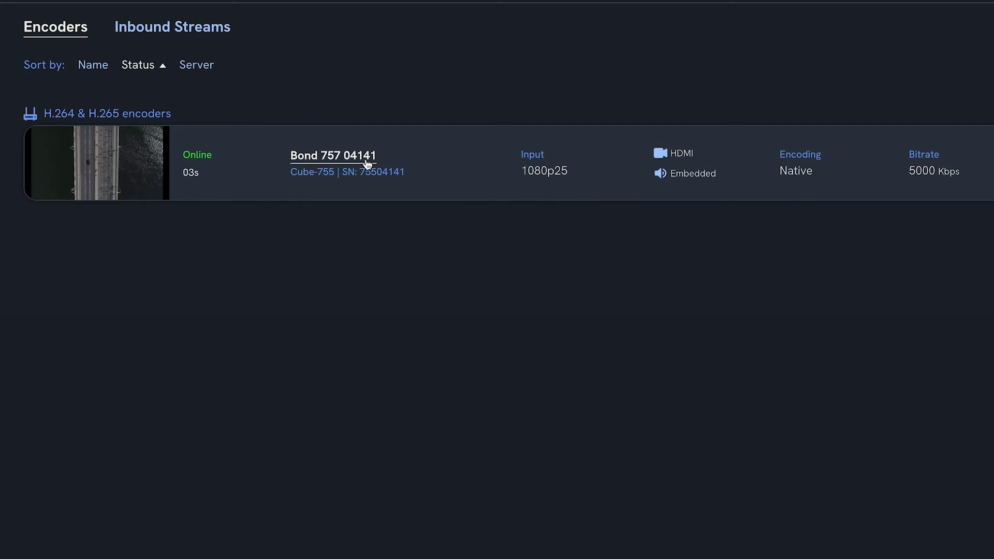
{"action": "left_click", "coordinate": [367, 164]}
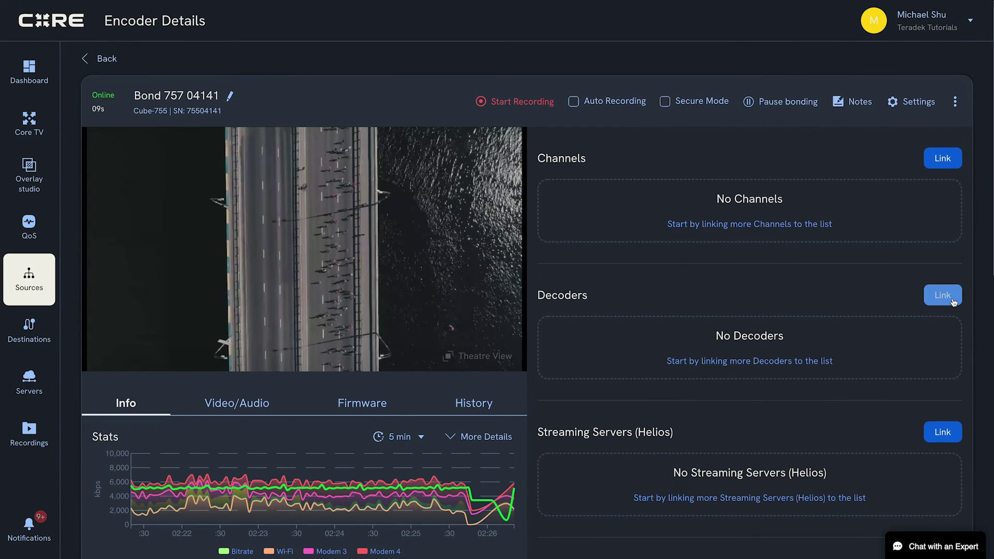
{"action": "left_click", "coordinate": [953, 300]}
{"action": "left_click", "coordinate": [906, 131]}
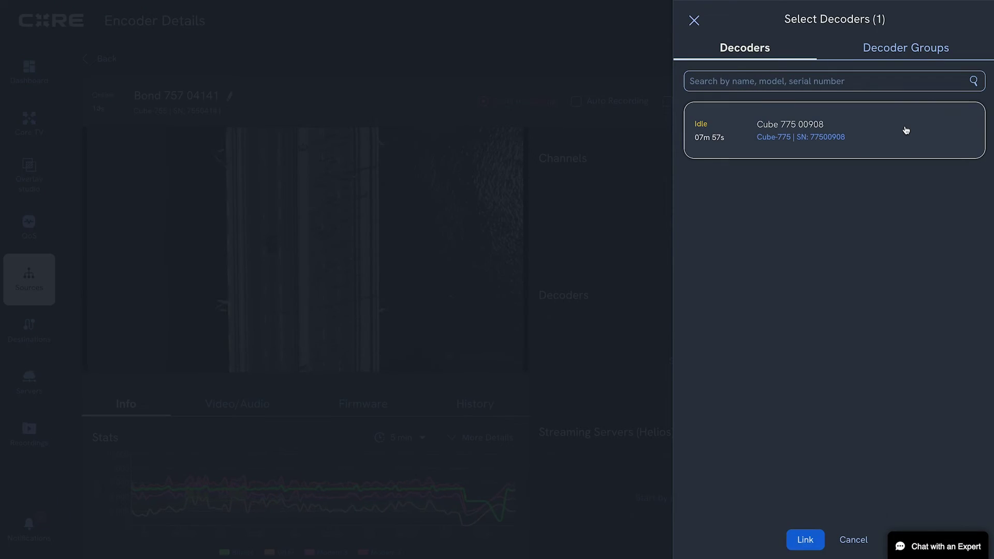
{"action": "left_click", "coordinate": [822, 544]}
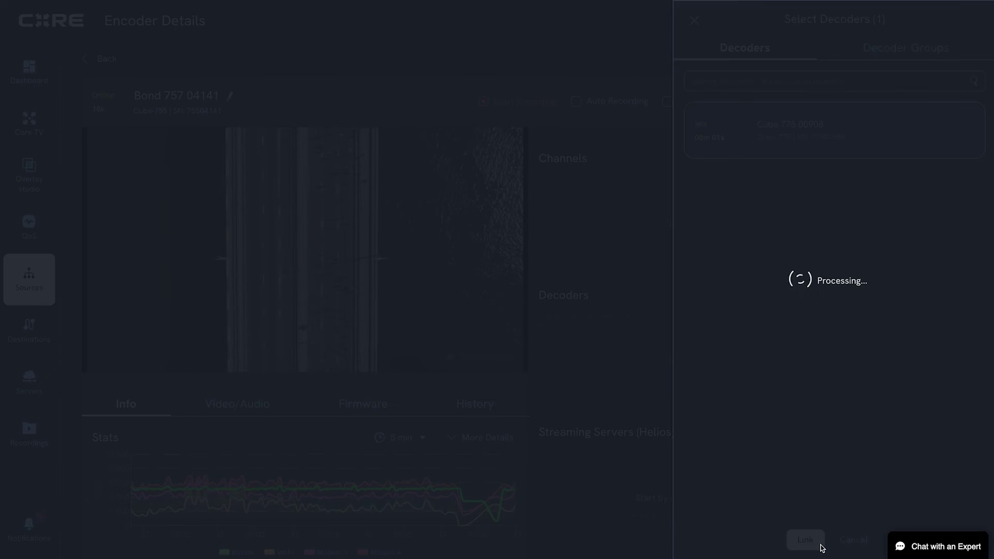